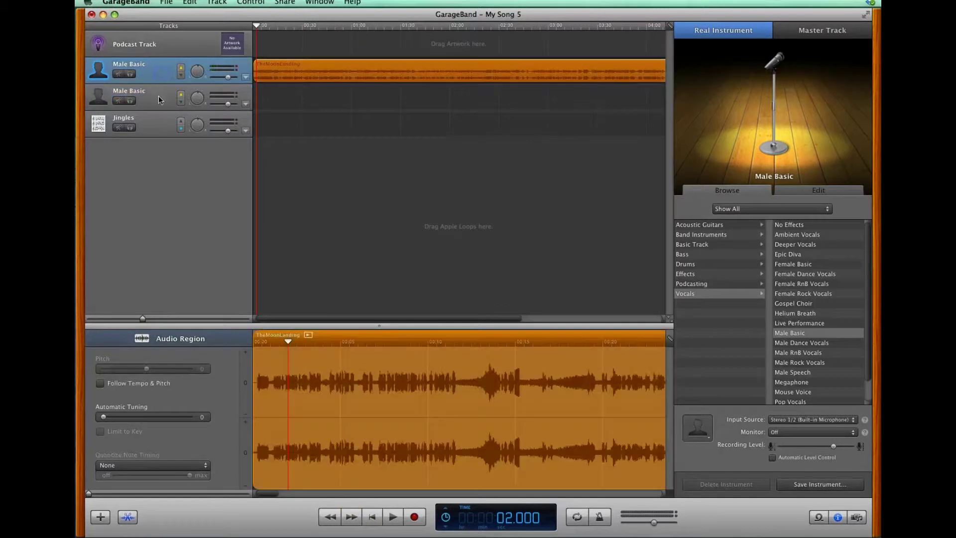
- Select the second vocal track and choose Male Basic as its instrument in the Vocals category
{"action": "left_click", "coordinate": [159, 73]}
{"action": "left_click", "coordinate": [159, 103]}
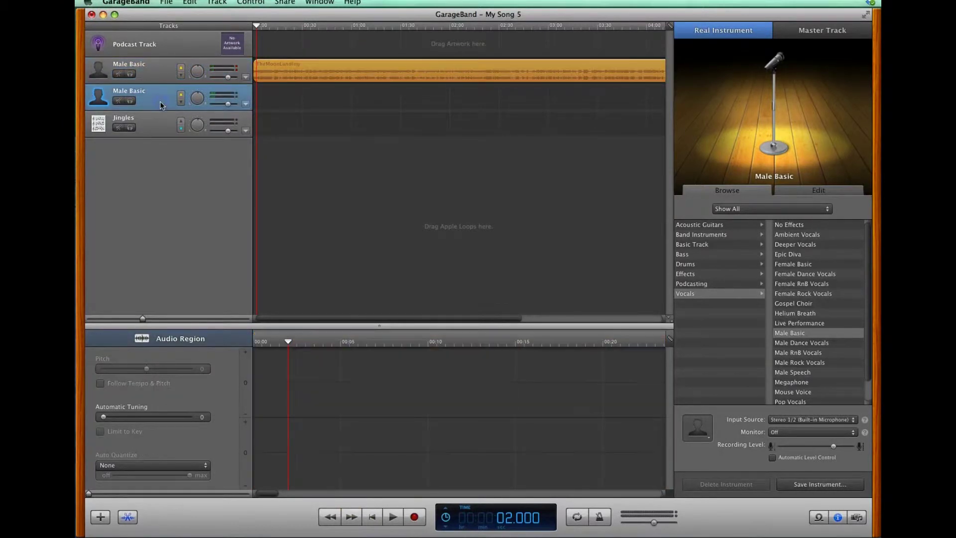
{"action": "left_click", "coordinate": [807, 333]}
{"action": "left_click", "coordinate": [808, 343]}
{"action": "left_click", "coordinate": [807, 353]}
{"action": "left_click", "coordinate": [799, 332]}
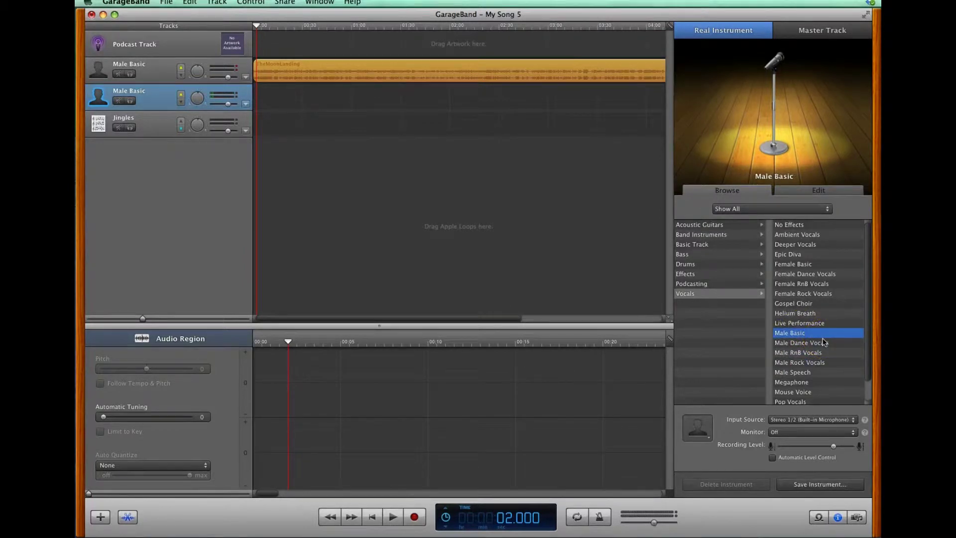
- Move the TheMoonLanding region along the first vocal track so it starts at about 2:00
{"action": "left_click", "coordinate": [310, 69]}
{"action": "left_click", "coordinate": [279, 69]}
{"action": "left_click_drag", "start_coordinate": [275, 69], "coordinate": [469, 76]}
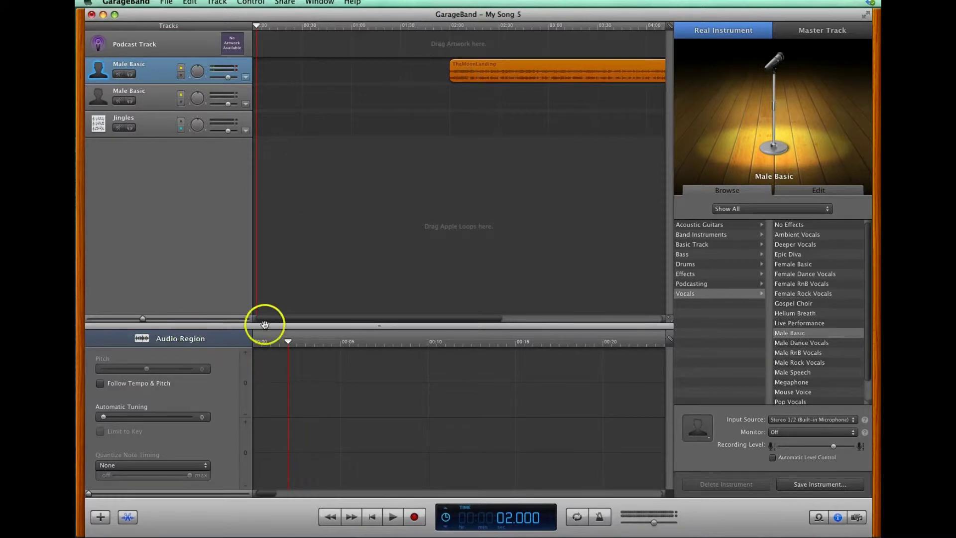
- Scrub the playhead around the start of the TheMoonLanding region at closer zoom, and return it to the beginning of the song
{"action": "left_click_drag", "start_coordinate": [142, 319], "coordinate": [166, 321]}
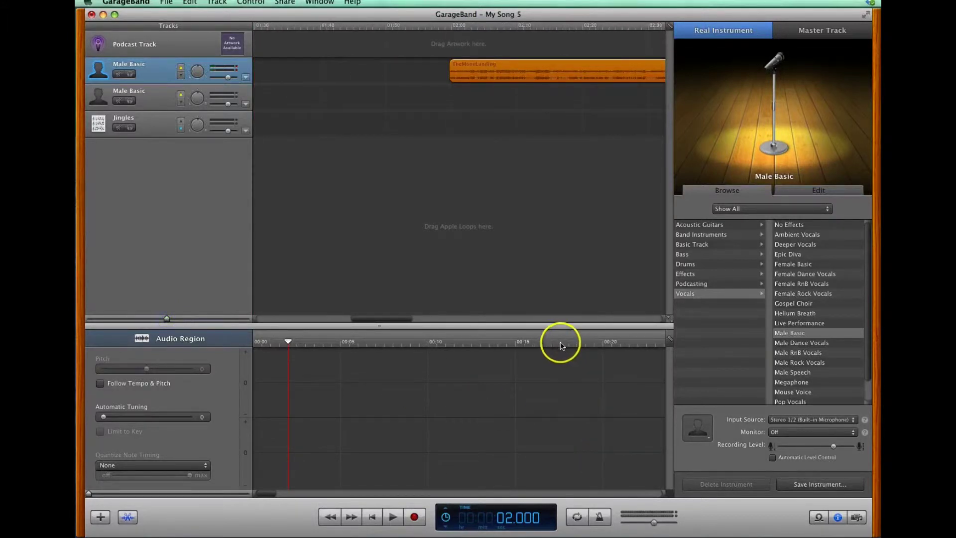
{"action": "left_click", "coordinate": [154, 494]}
{"action": "left_click", "coordinate": [473, 26]}
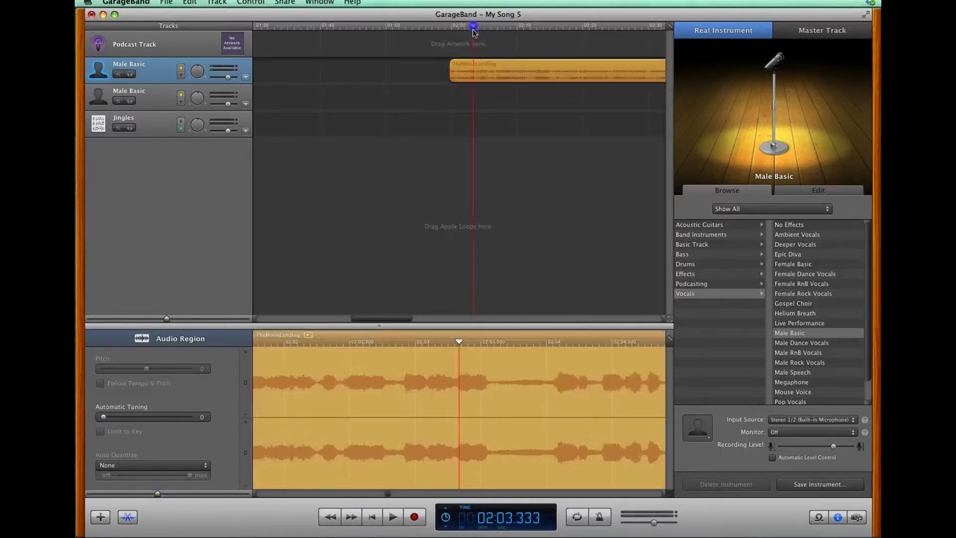
{"action": "mouse_move", "coordinate": [157, 493]}
{"action": "left_mouse_down"}
{"action": "mouse_move", "coordinate": [182, 493]}
{"action": "mouse_move", "coordinate": [142, 495]}
{"action": "left_mouse_up"}
{"action": "left_click_drag", "start_coordinate": [471, 26], "coordinate": [364, 26]}
{"action": "left_click", "coordinate": [391, 31]}
{"action": "left_click", "coordinate": [374, 518]}
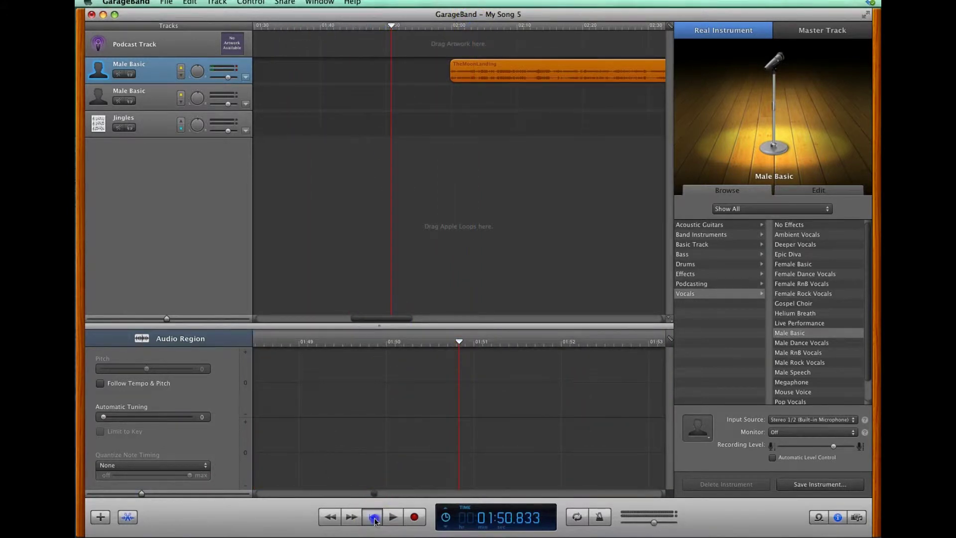
{"action": "left_click", "coordinate": [374, 521]}
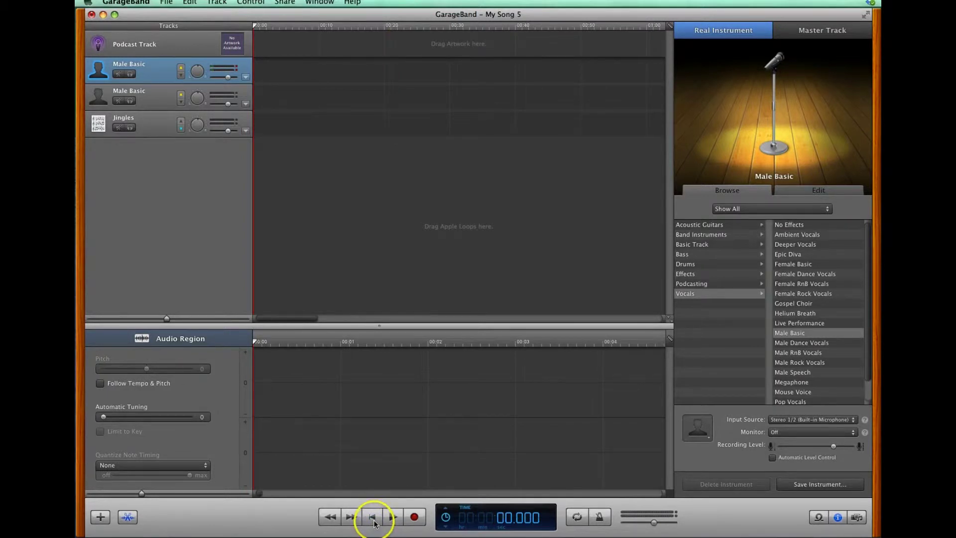
- Keep Stereo 1/2 (Built-in Microphone) as the input source and record about 90 seconds of audio at the start of the first vocal track
{"action": "left_click", "coordinate": [801, 421]}
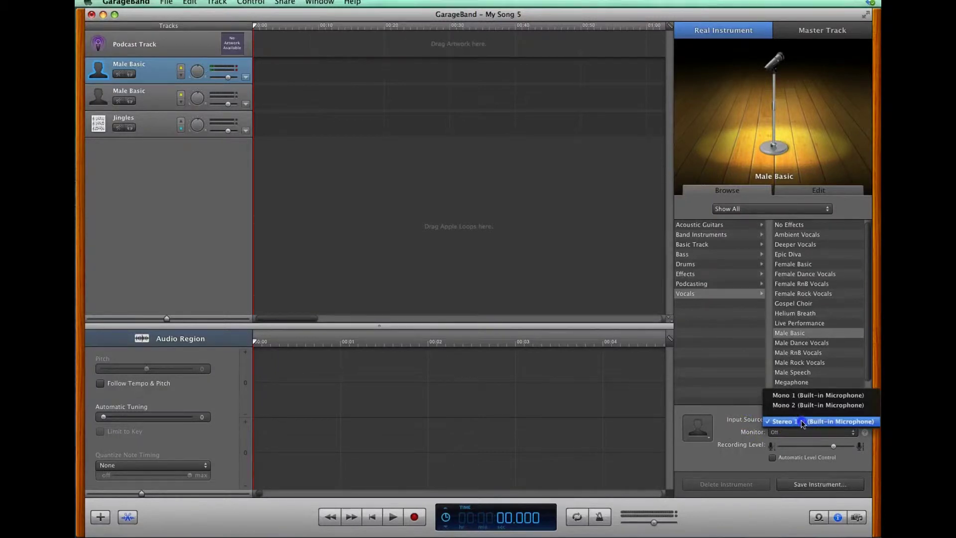
{"action": "left_click", "coordinate": [803, 422]}
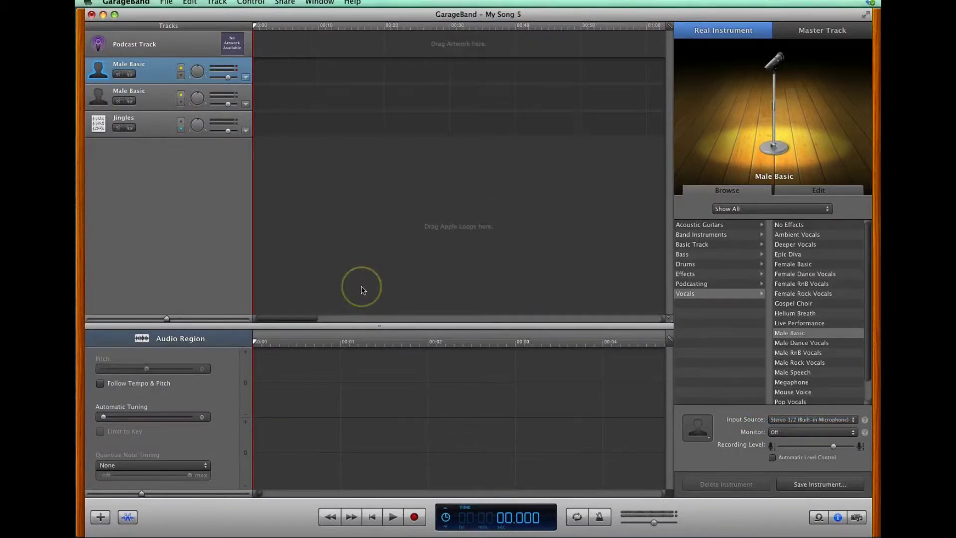
{"action": "mouse_move", "coordinate": [171, 319]}
{"action": "left_mouse_down"}
{"action": "mouse_move", "coordinate": [158, 320]}
{"action": "mouse_move", "coordinate": [179, 320]}
{"action": "mouse_move", "coordinate": [154, 323]}
{"action": "left_mouse_up"}
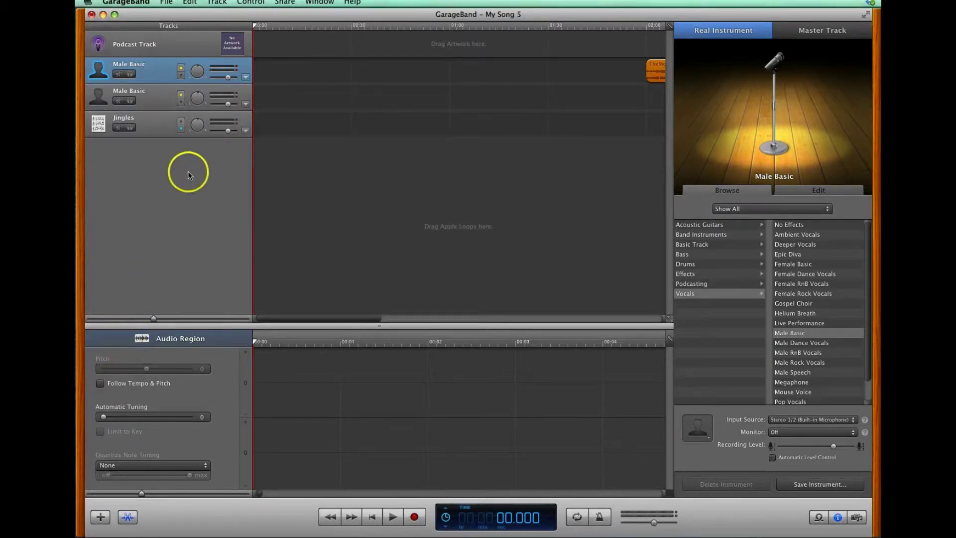
{"action": "left_click", "coordinate": [415, 518]}
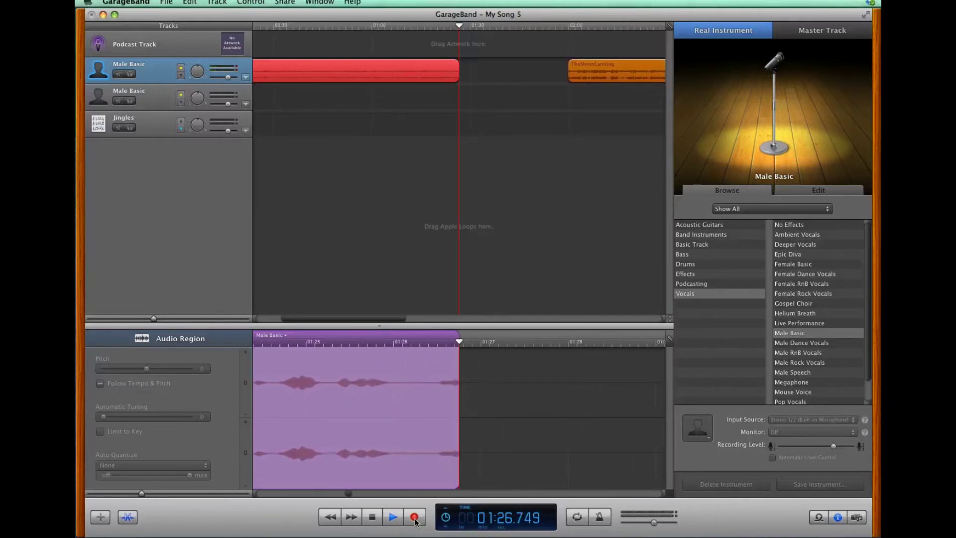
{"action": "left_click", "coordinate": [415, 519]}
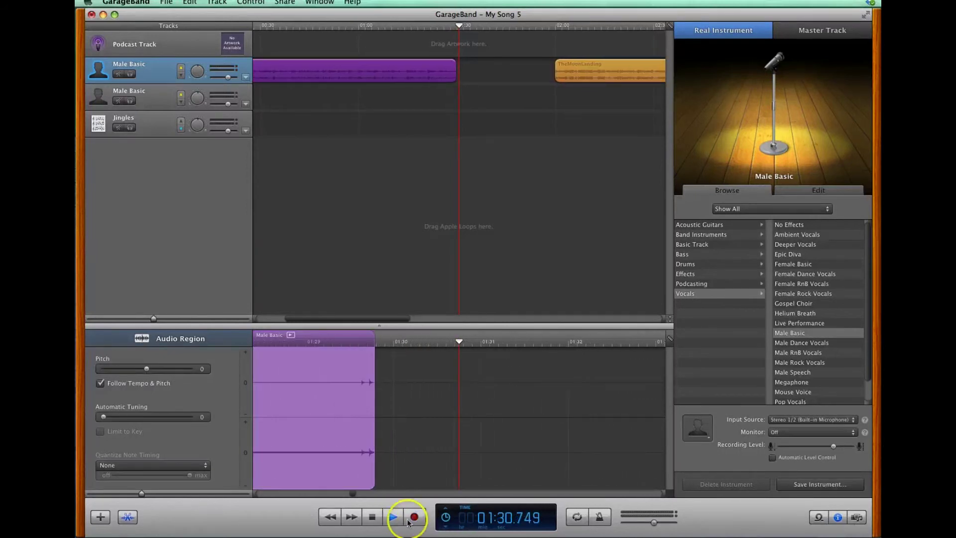
{"action": "key", "text": "space"}
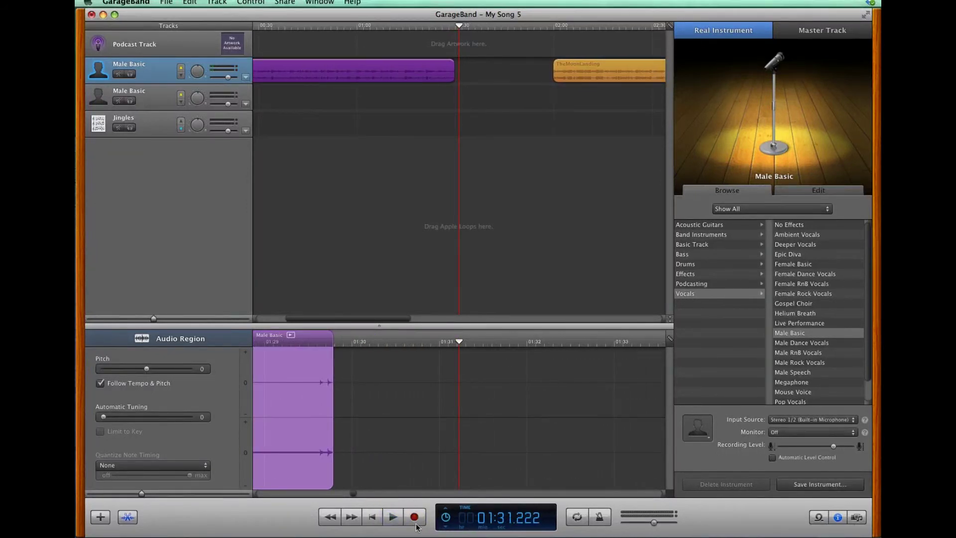
- Move the playhead back to the start of the song and play the first seconds of the new recording
{"action": "left_click_drag", "start_coordinate": [395, 317], "coordinate": [348, 318]}
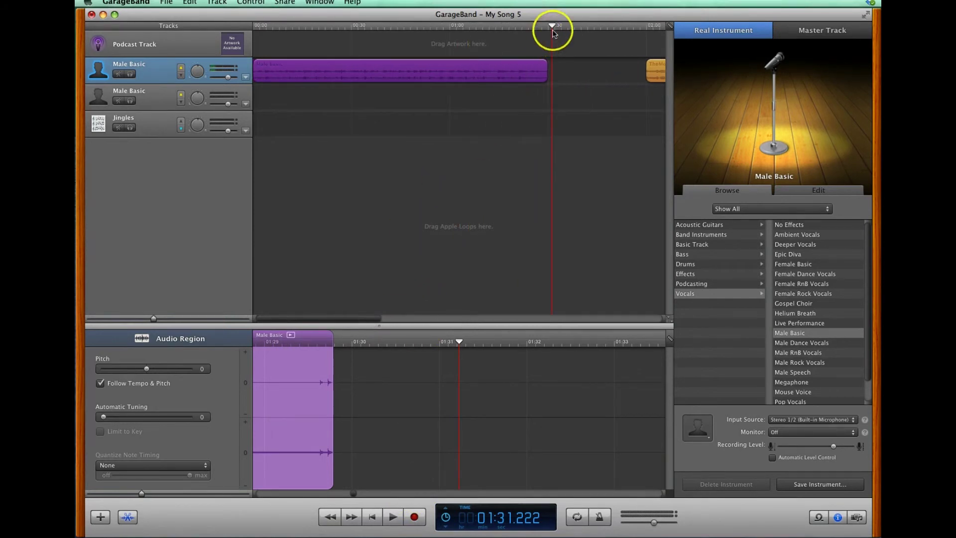
{"action": "left_click_drag", "start_coordinate": [550, 28], "coordinate": [255, 42]}
{"action": "left_click", "coordinate": [404, 106]}
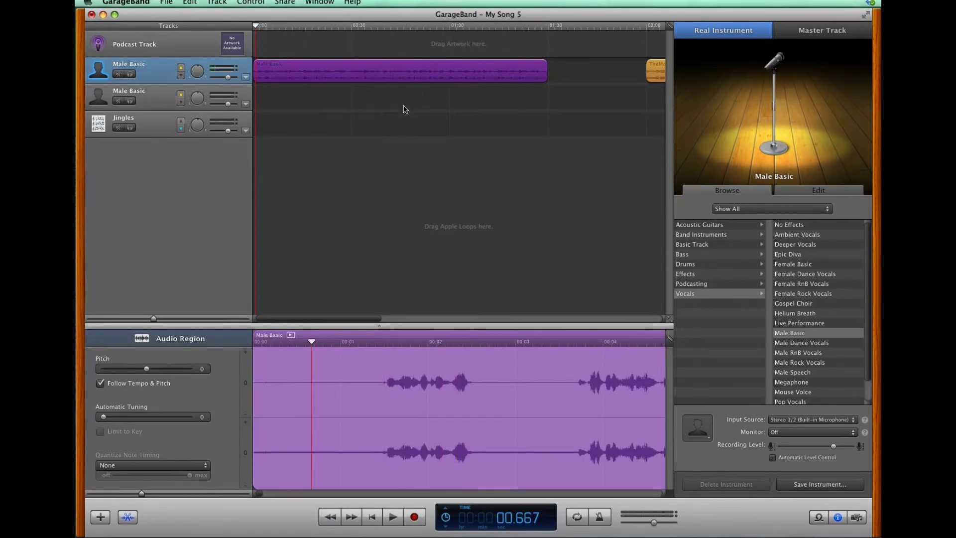
{"action": "left_click", "coordinate": [411, 111]}
{"action": "key", "text": "space"}
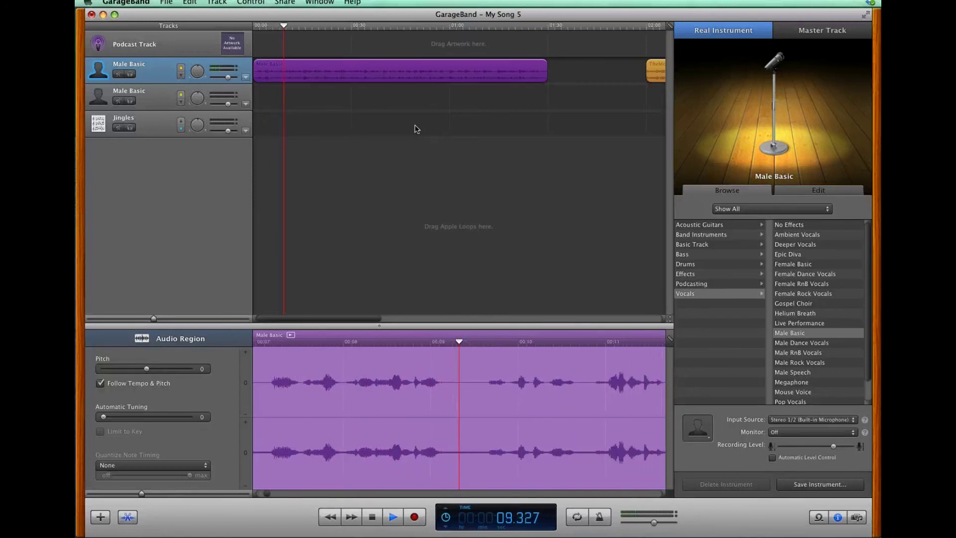
{"action": "key", "text": "space"}
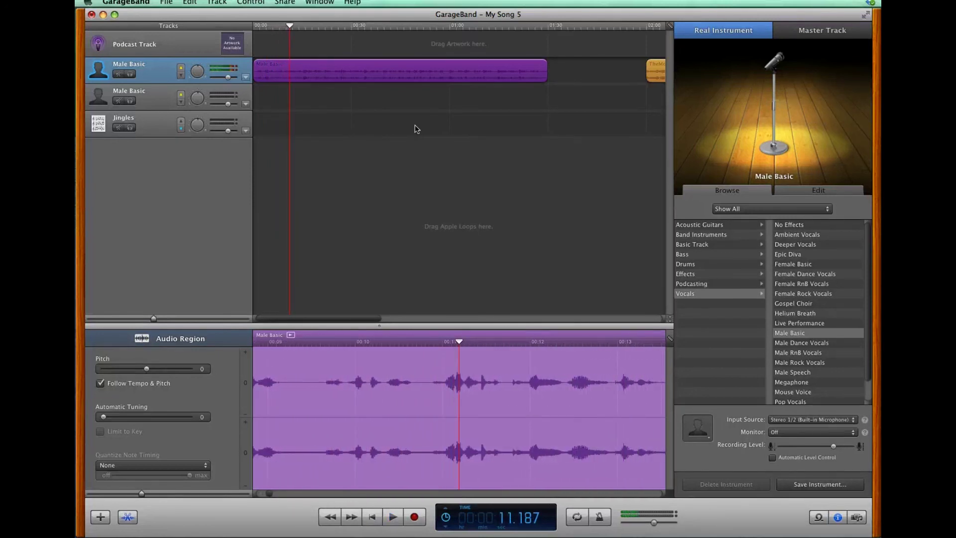
- Move the new recording down to the second vocal track and shift the TheMoonLanding region earlier to start right after it, at about 1:30
{"action": "left_click", "coordinate": [330, 63]}
{"action": "left_click_drag", "start_coordinate": [328, 67], "coordinate": [327, 94]}
{"action": "left_click_drag", "start_coordinate": [654, 66], "coordinate": [559, 65]}
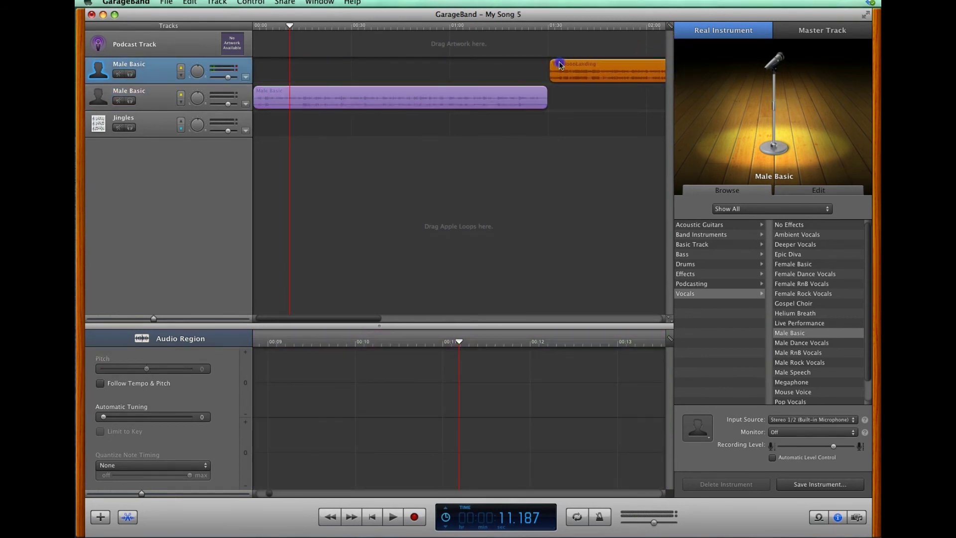
{"action": "left_click", "coordinate": [527, 133]}
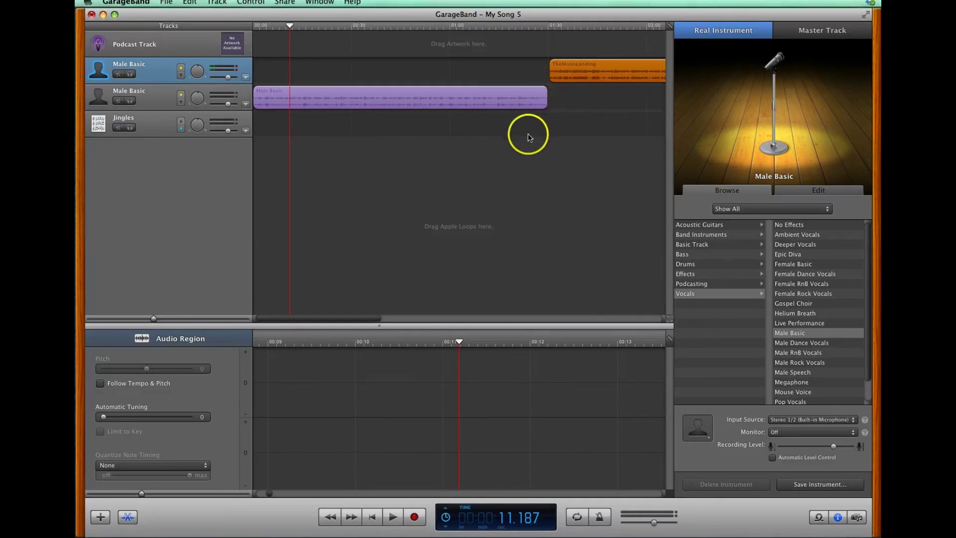